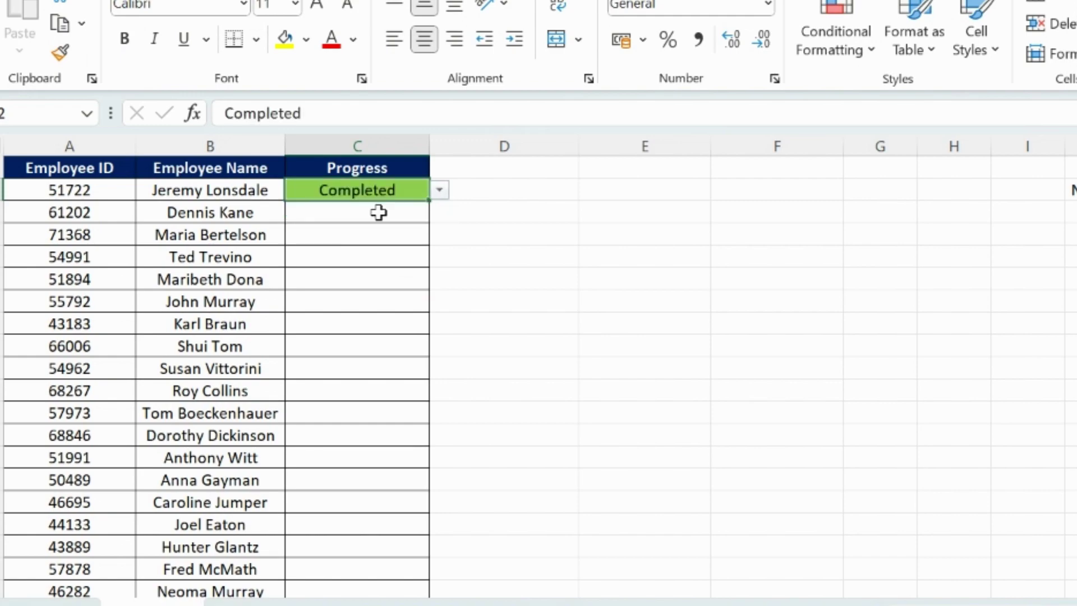
Step: Mark the second employee Not Completed in the demo dropdown, then select the first Progress cell C2
{"action": "left_click", "coordinate": [439, 212]}
{"action": "left_click", "coordinate": [396, 249]}
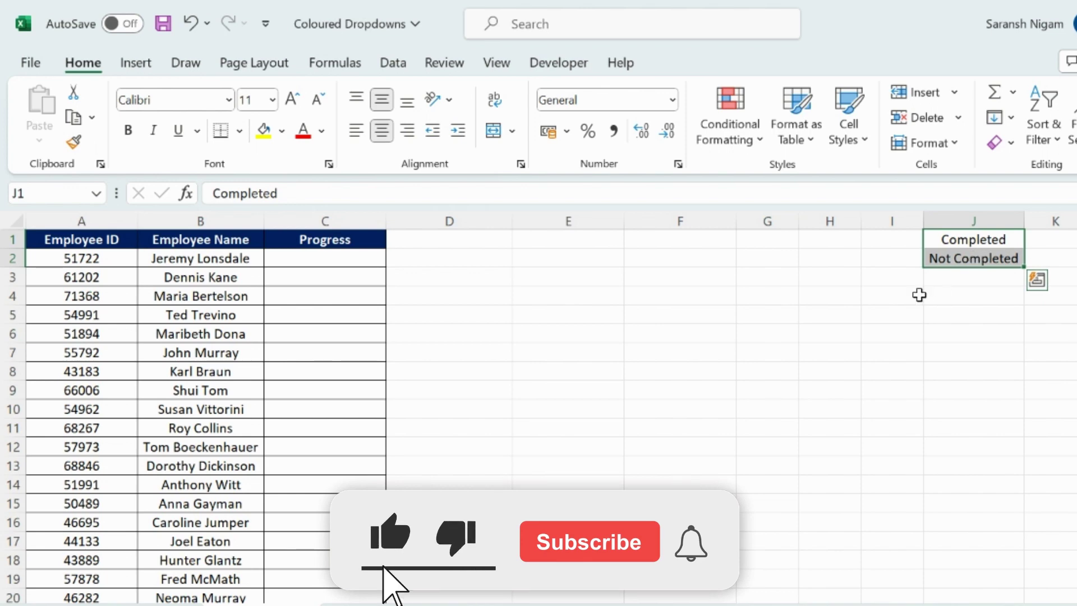
{"action": "left_click", "coordinate": [342, 260]}
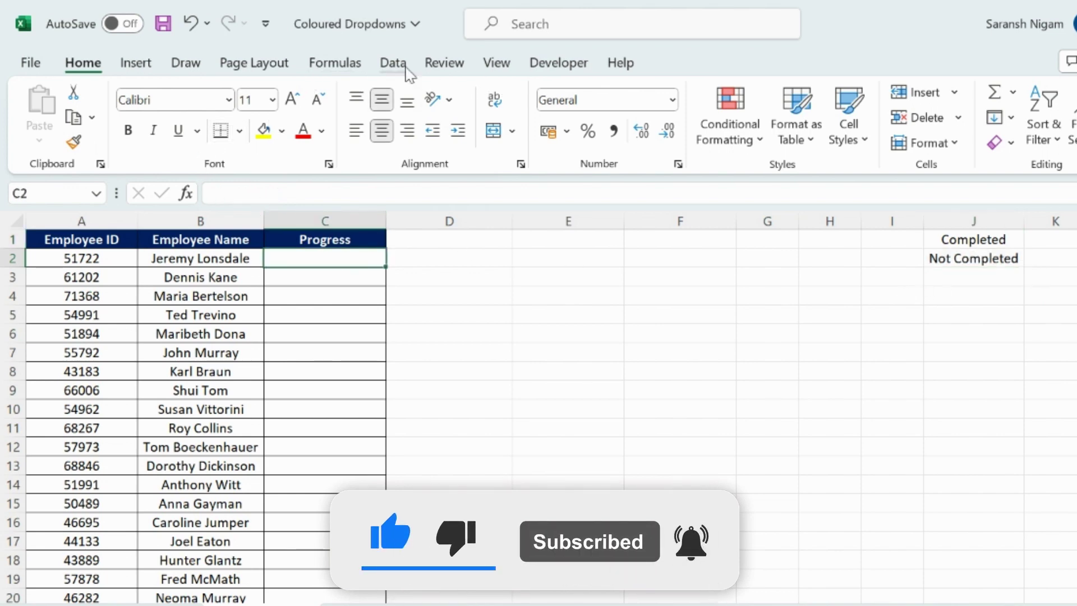
Step: Restrict C2 to a list sourced from =$J$1:$J$2 via Data Validation
{"action": "left_click", "coordinate": [394, 63]}
{"action": "left_click", "coordinate": [835, 143]}
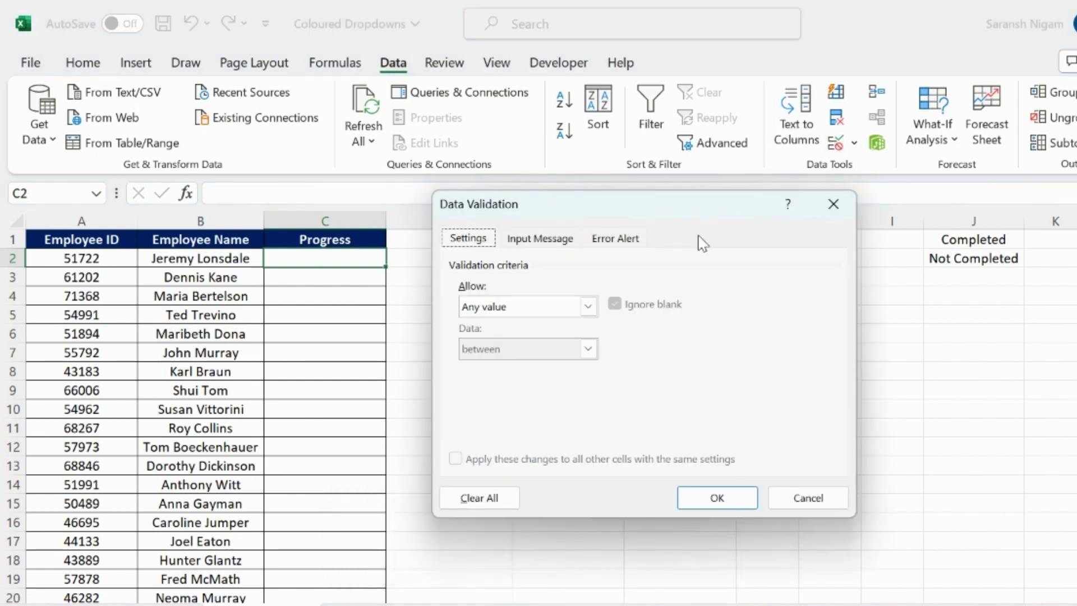
{"action": "left_click", "coordinate": [587, 307]}
{"action": "left_click", "coordinate": [496, 364]}
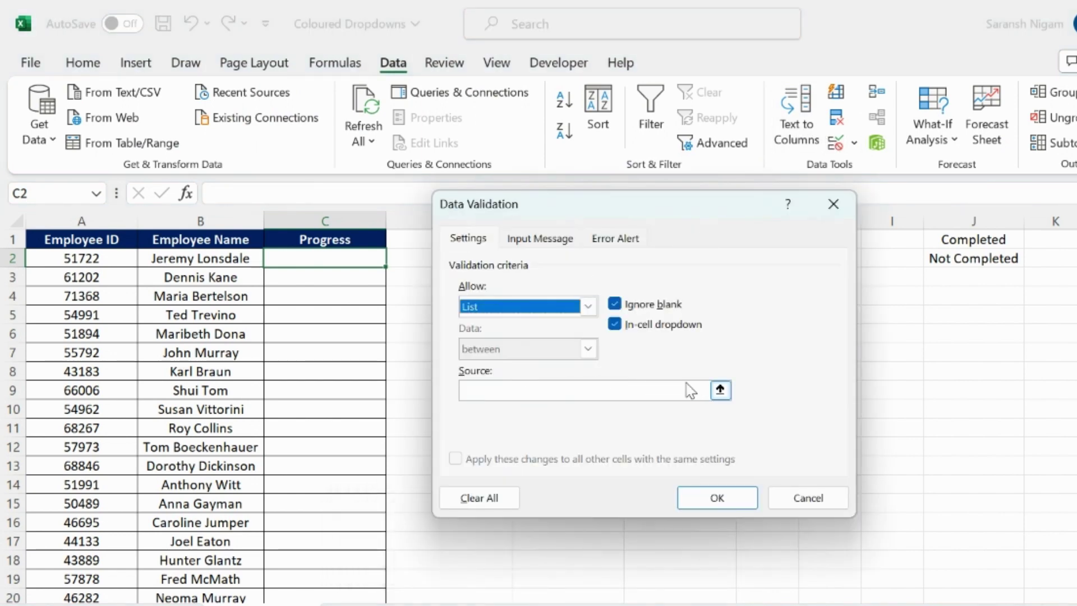
{"action": "left_click", "coordinate": [720, 390]}
{"action": "left_click_drag", "start_coordinate": [973, 240], "coordinate": [974, 258]}
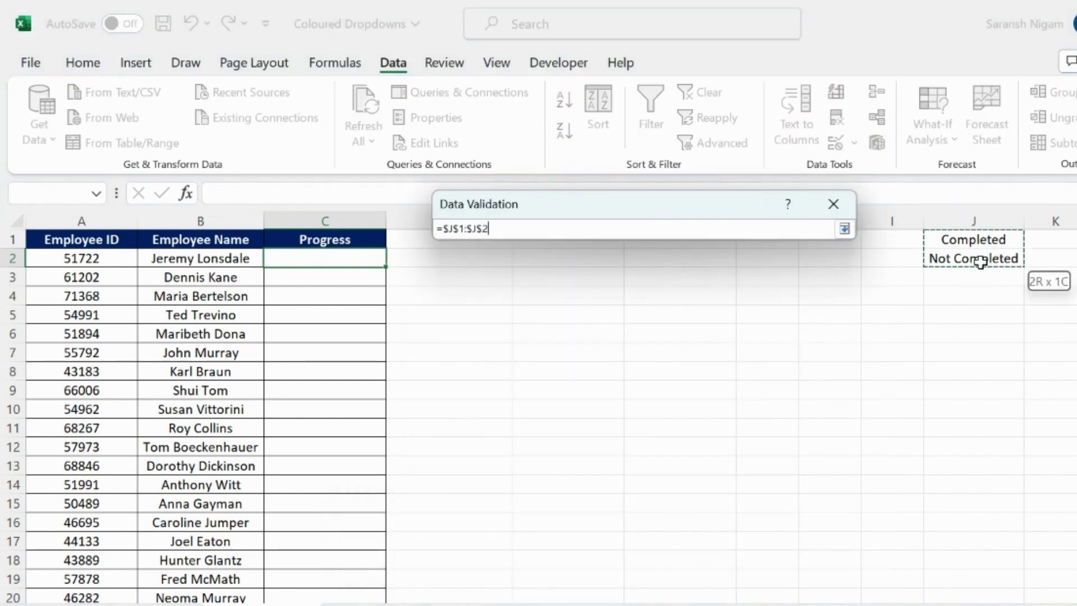
{"action": "left_click", "coordinate": [843, 229]}
{"action": "left_click", "coordinate": [711, 497]}
Step: Choose Completed from C2's new dropdown
{"action": "left_click", "coordinate": [395, 258]}
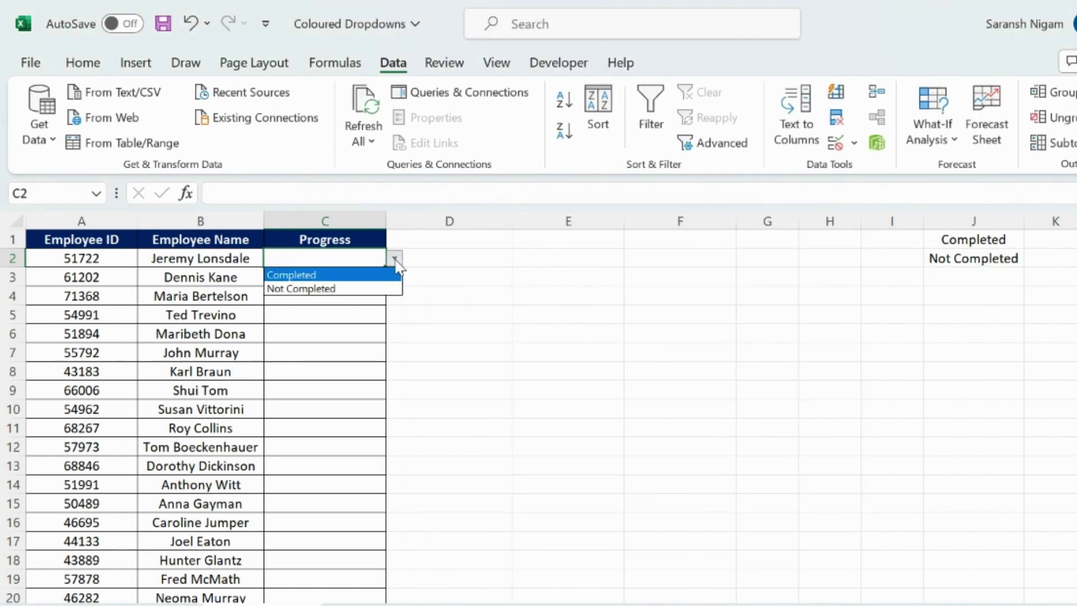
{"action": "left_click", "coordinate": [335, 276]}
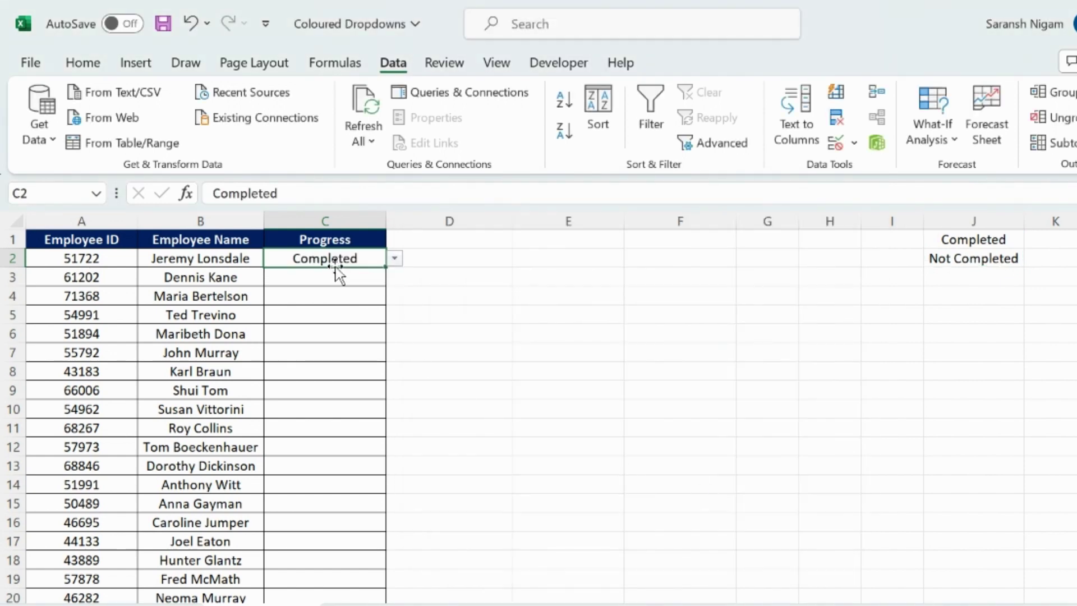
Step: Start a rule formatting only cells containing specific text matching =$J$1
{"action": "left_click", "coordinate": [84, 63]}
{"action": "left_click", "coordinate": [730, 126]}
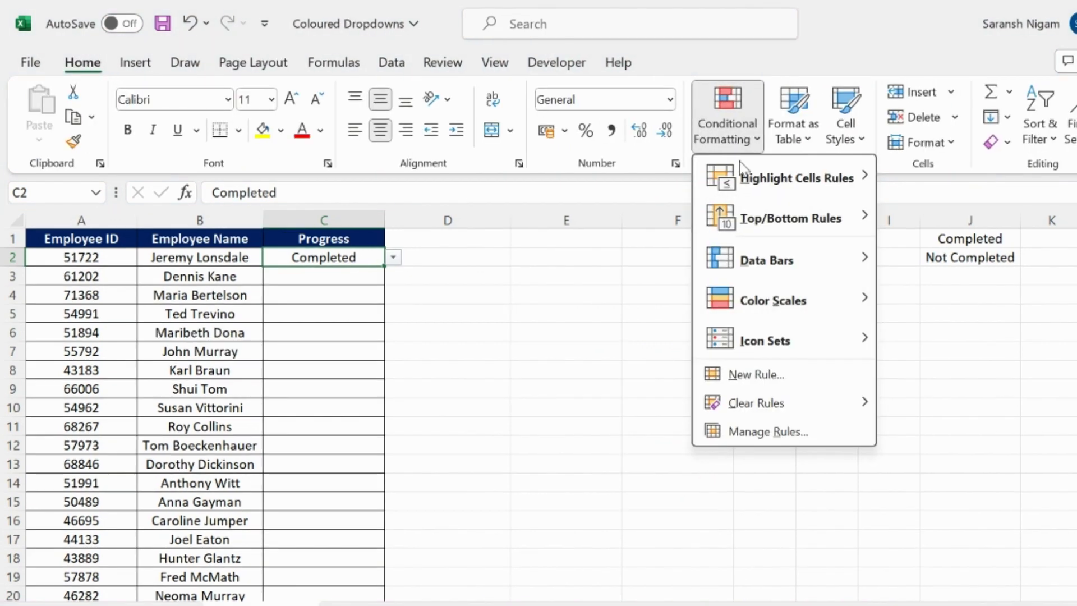
{"action": "left_click", "coordinate": [758, 376]}
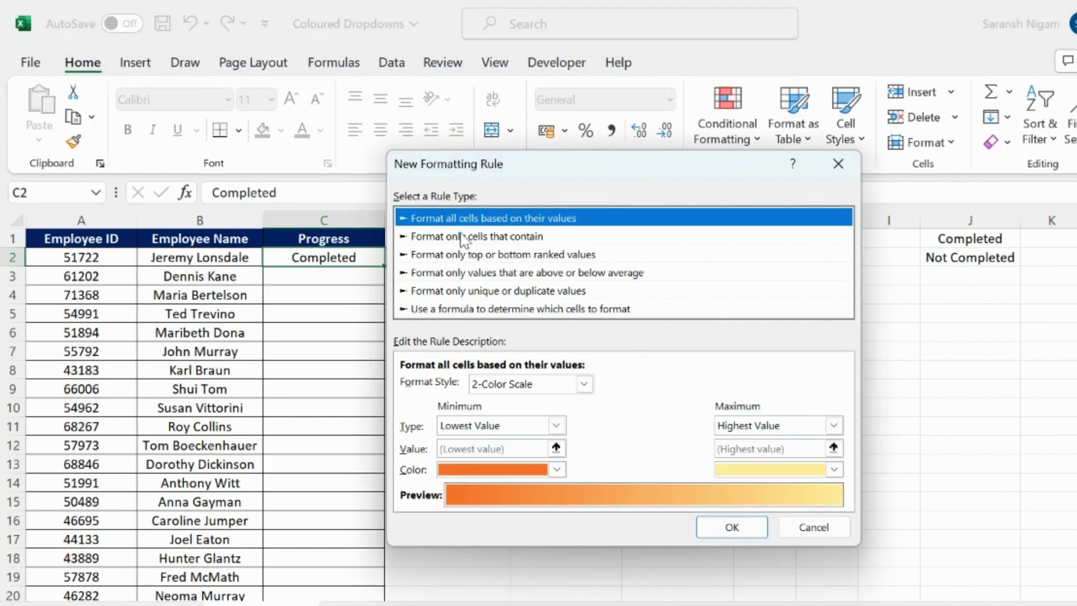
{"action": "left_click", "coordinate": [464, 239]}
{"action": "left_click", "coordinate": [490, 386]}
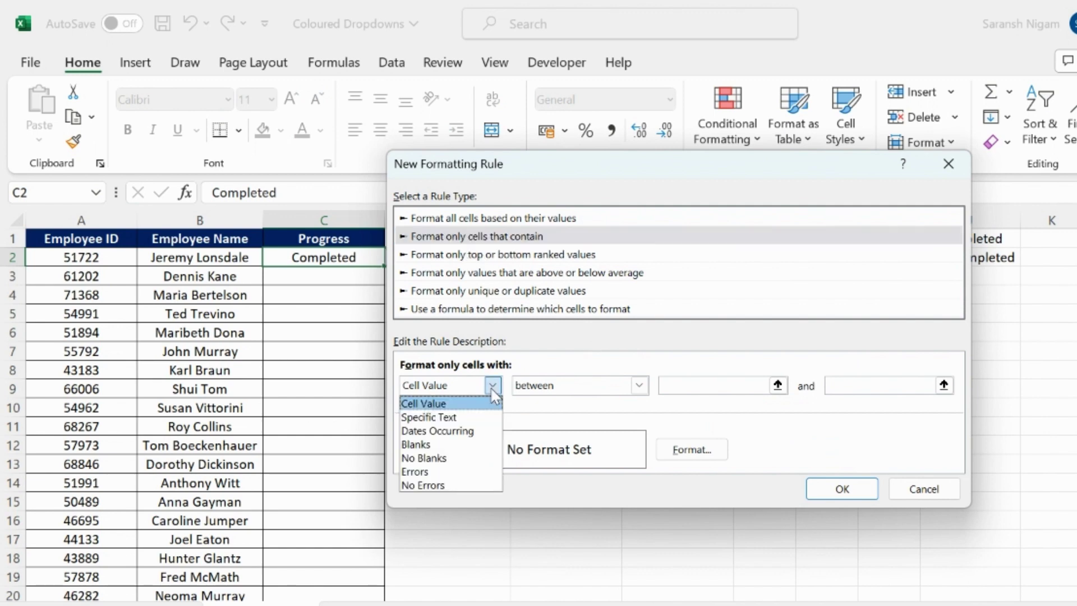
{"action": "left_click", "coordinate": [438, 417]}
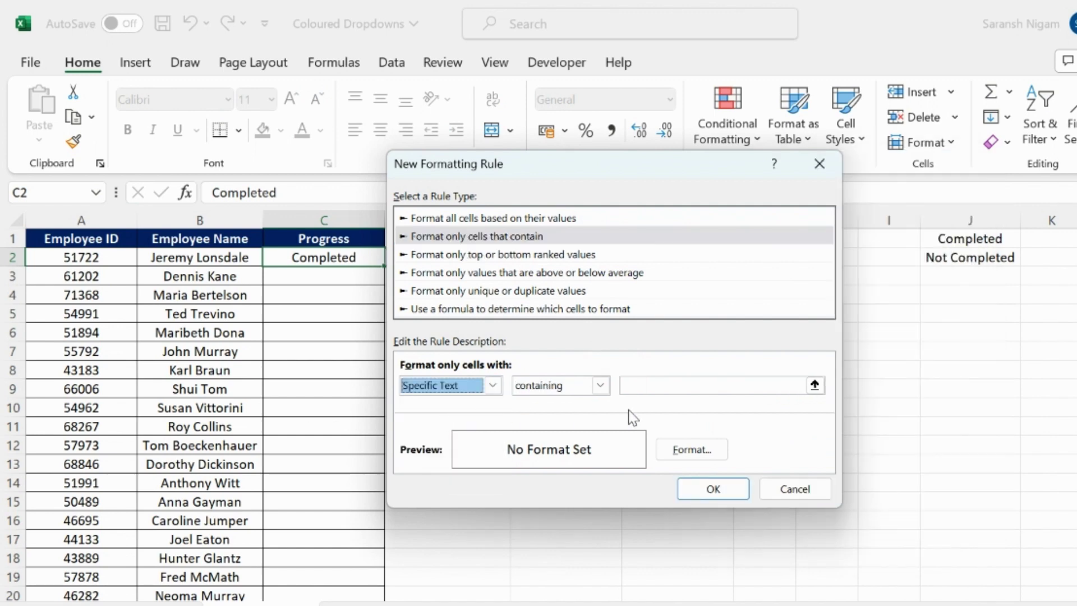
{"action": "left_click", "coordinate": [815, 386]}
{"action": "left_click", "coordinate": [968, 241]}
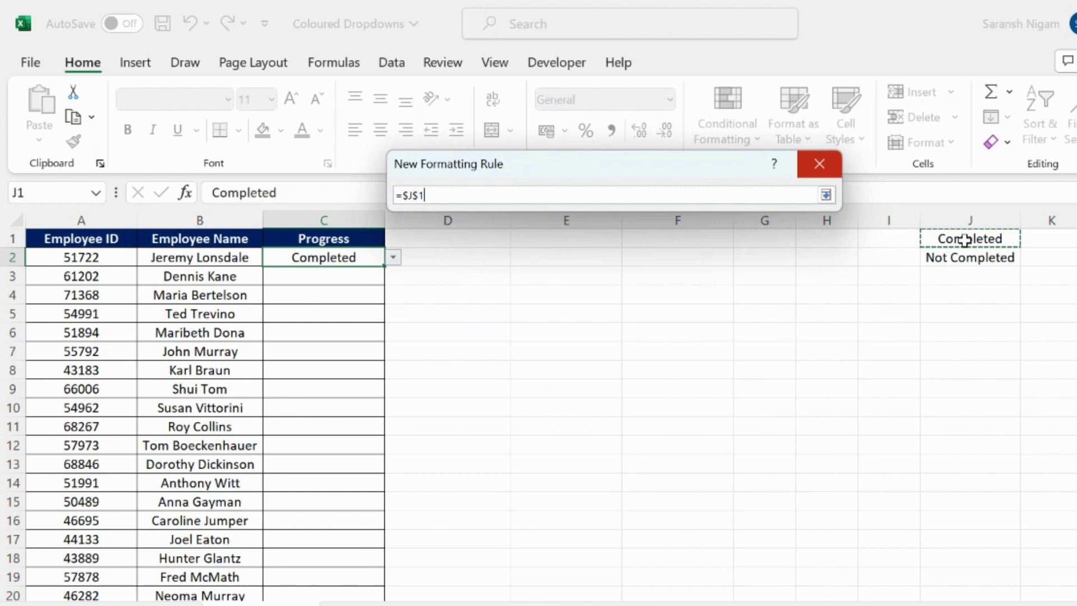
{"action": "left_click", "coordinate": [826, 194]}
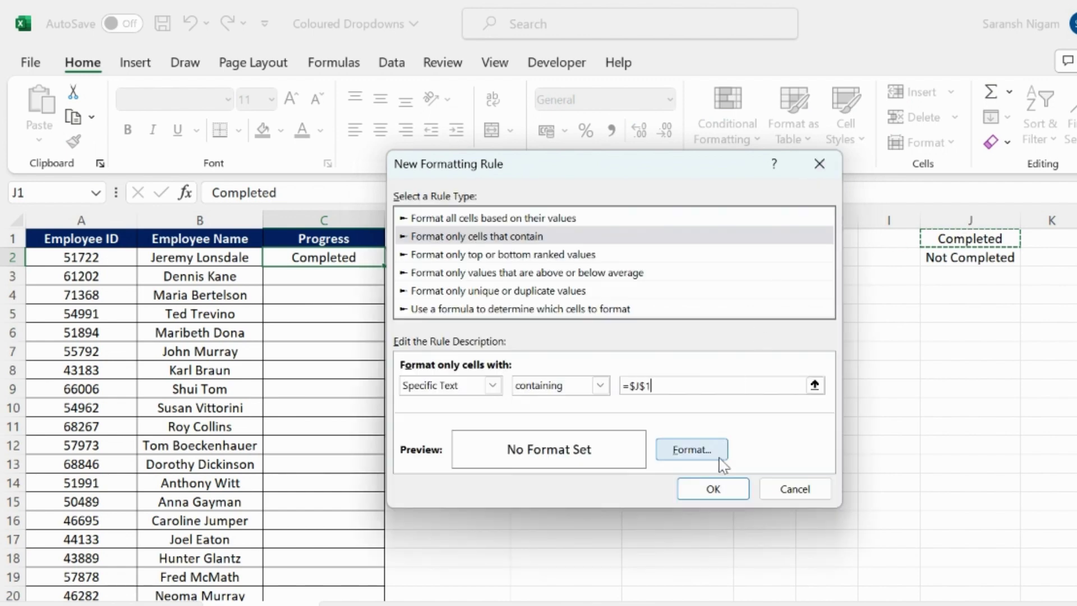
Step: Assign the rule a light green fill and save it for C2
{"action": "left_click", "coordinate": [692, 449]}
{"action": "left_click", "coordinate": [476, 276]}
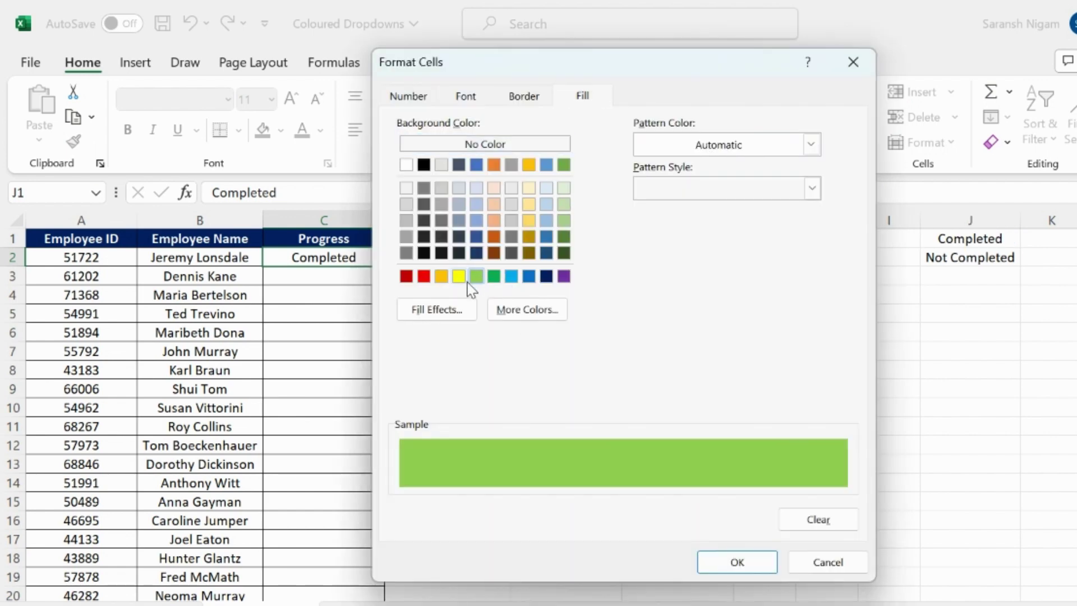
{"action": "left_click", "coordinate": [737, 561]}
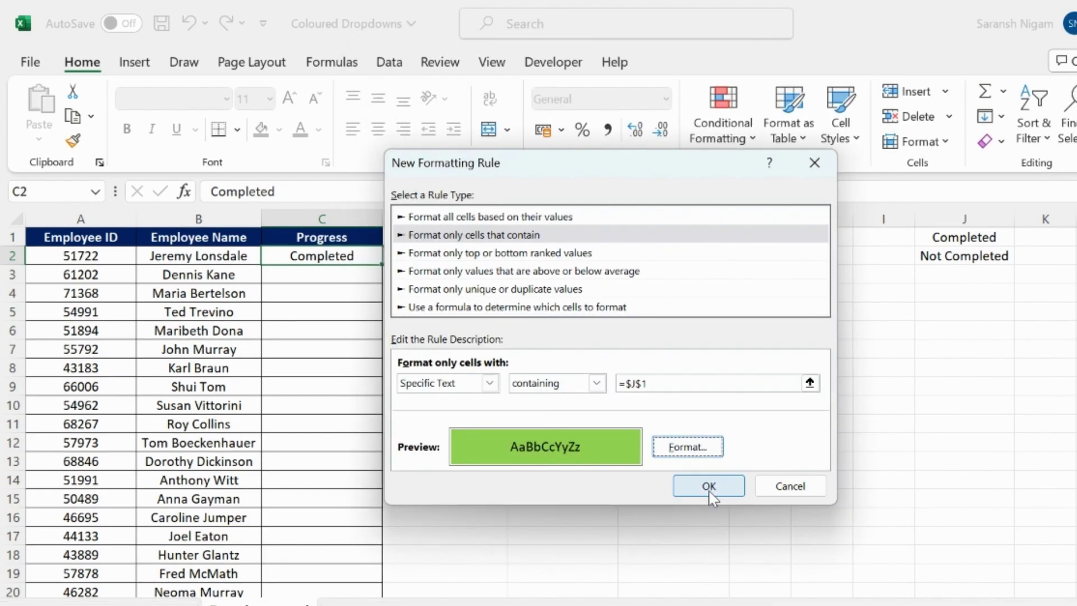
{"action": "left_click", "coordinate": [708, 487]}
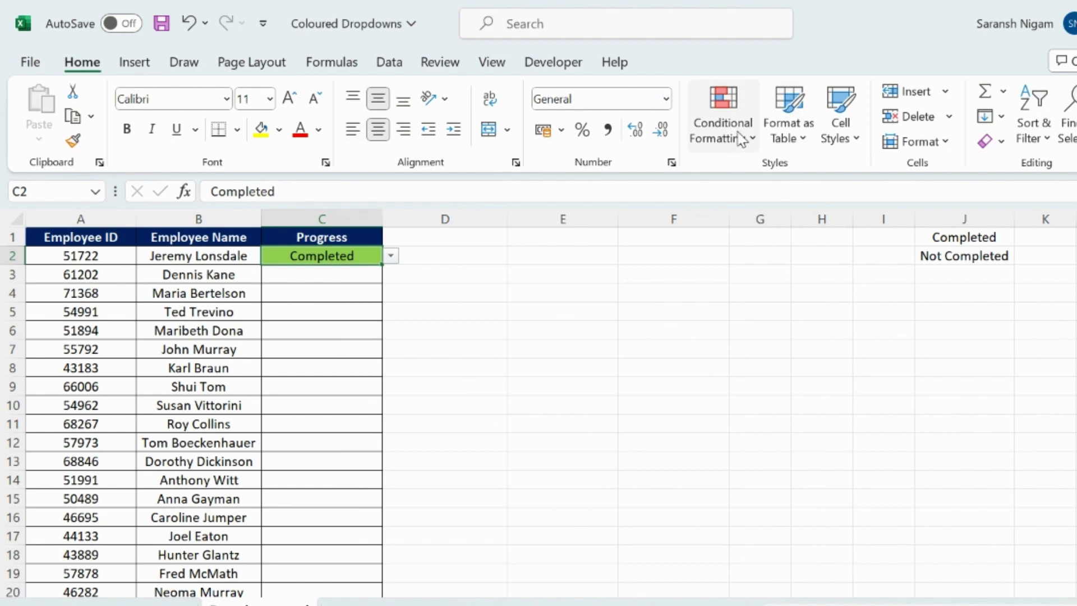
Step: From Manage Rules, add a rule for cells containing specific text matching =$J$2
{"action": "left_click", "coordinate": [722, 117]}
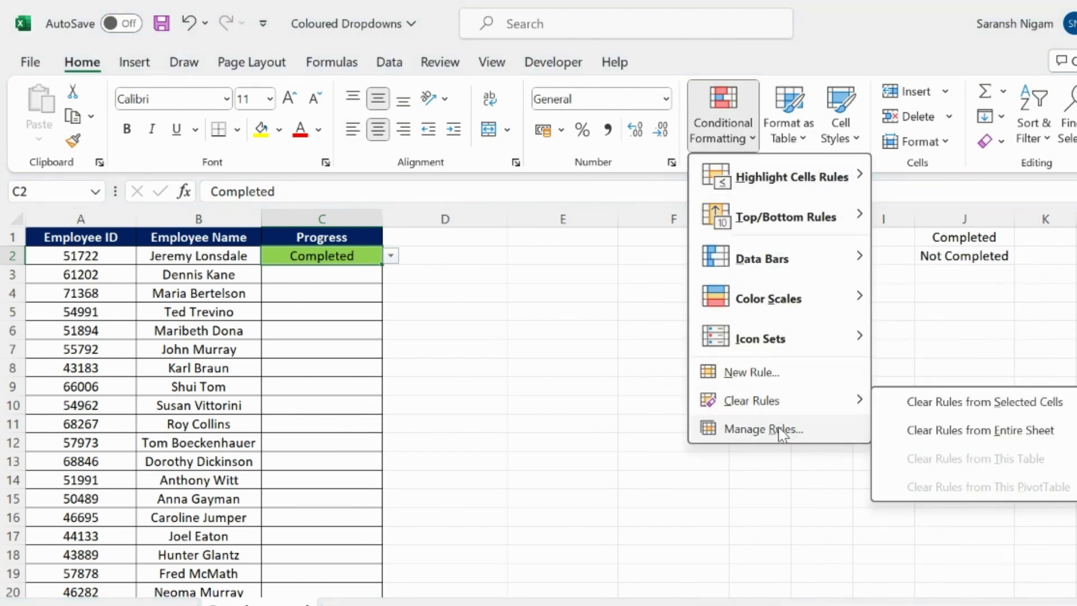
{"action": "left_click", "coordinate": [762, 428]}
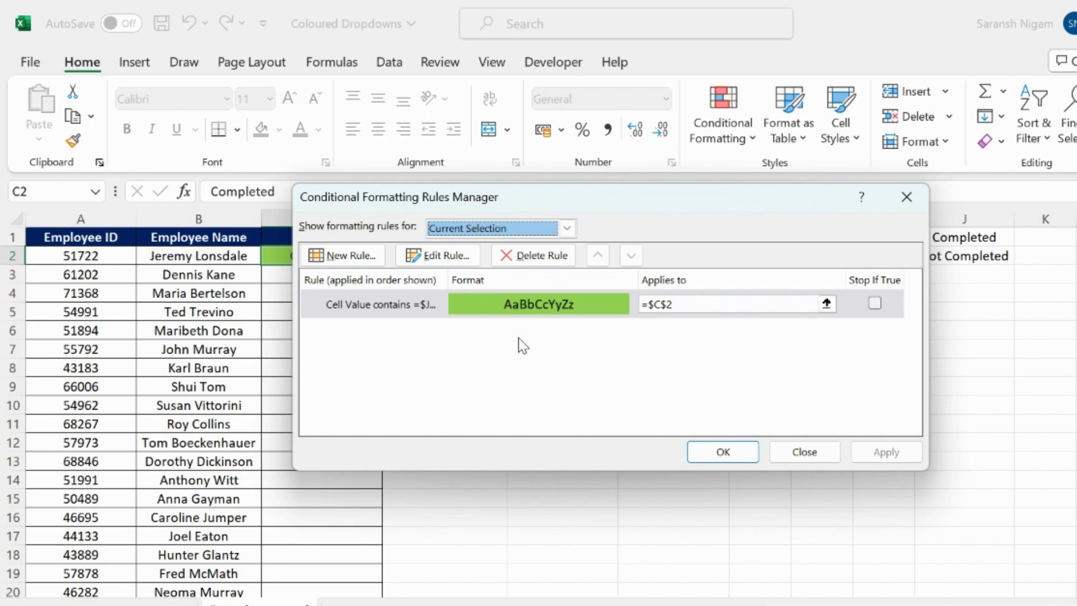
{"action": "left_click", "coordinate": [345, 255]}
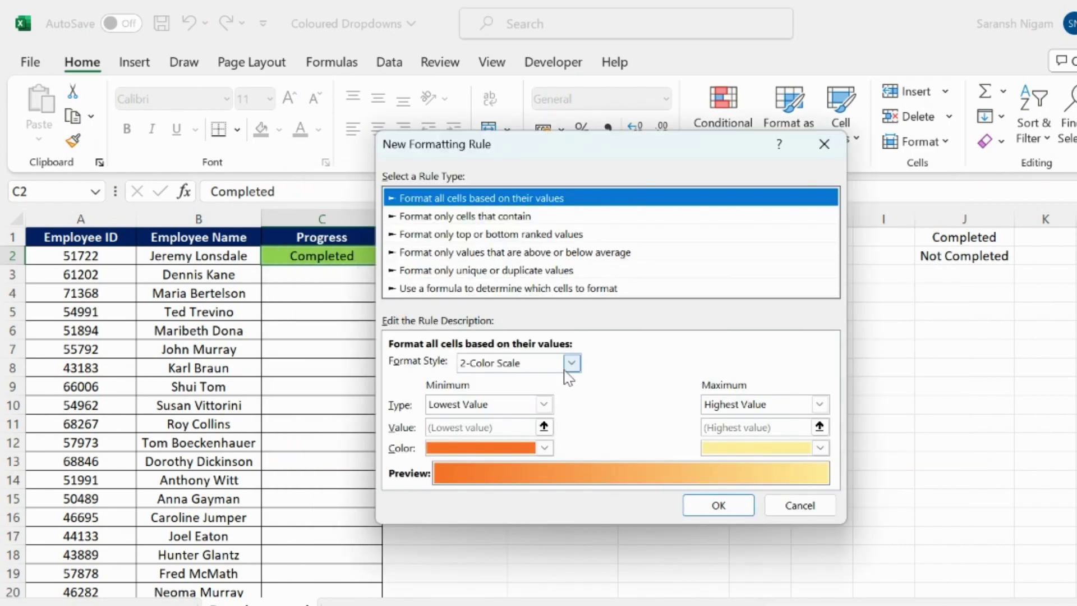
{"action": "left_click", "coordinate": [468, 217]}
{"action": "left_click", "coordinate": [482, 364]}
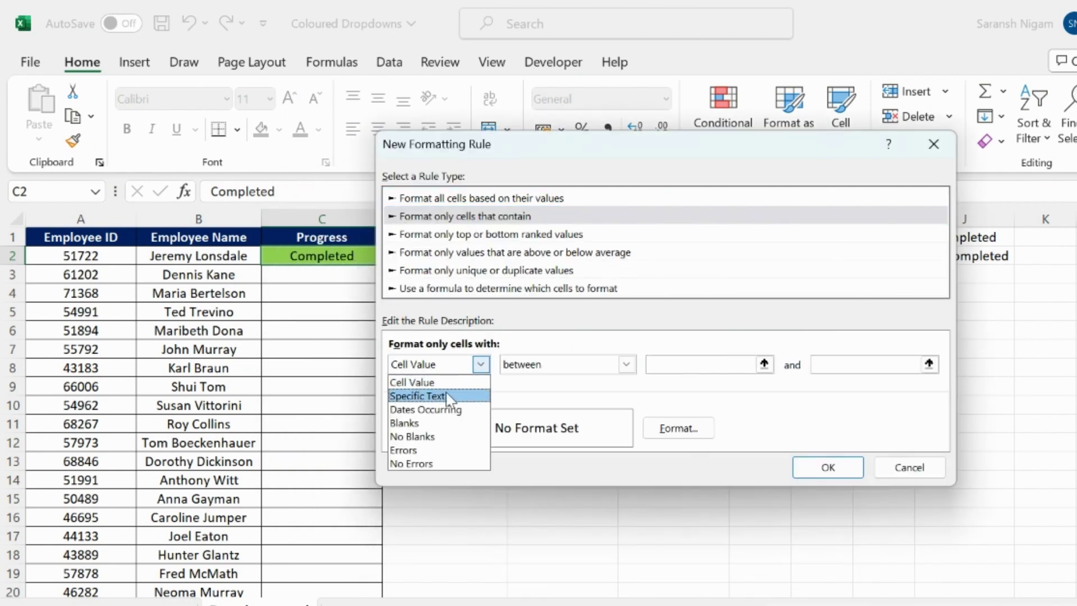
{"action": "left_click", "coordinate": [396, 394]}
{"action": "left_click", "coordinate": [800, 363]}
{"action": "left_click", "coordinate": [983, 257]}
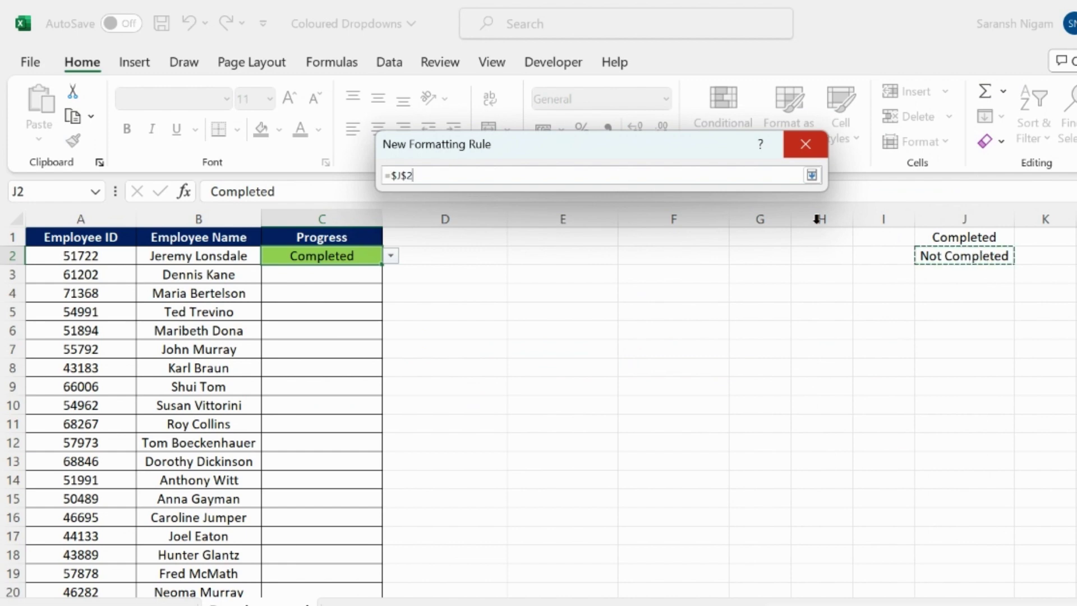
{"action": "left_click", "coordinate": [811, 175]}
Step: Assign that rule a red fill and apply both rules to C2
{"action": "left_click", "coordinate": [677, 429]}
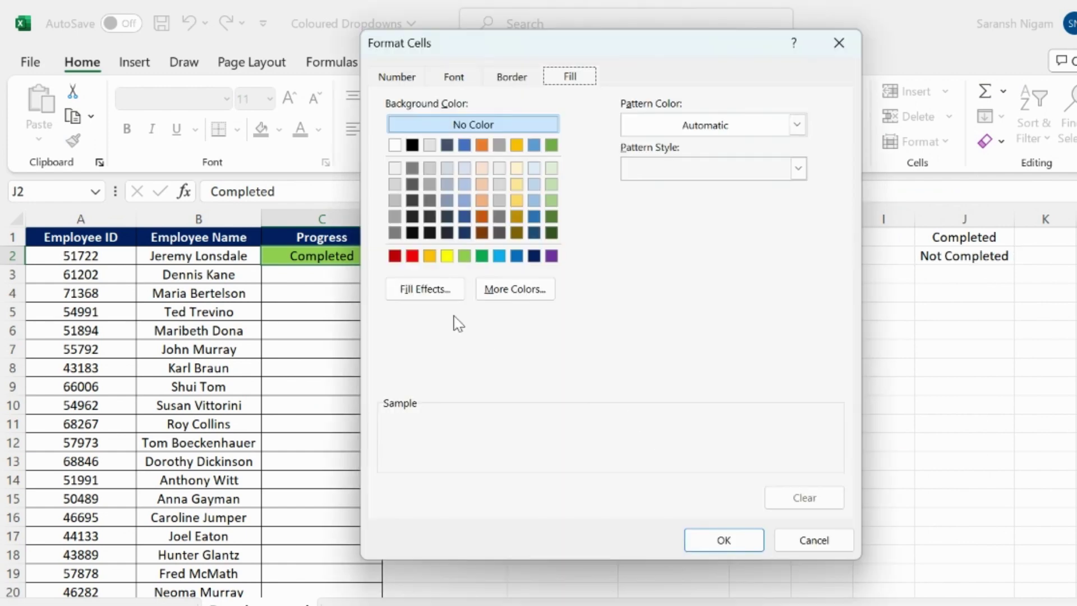
{"action": "left_click", "coordinate": [412, 255]}
{"action": "left_click", "coordinate": [702, 539]}
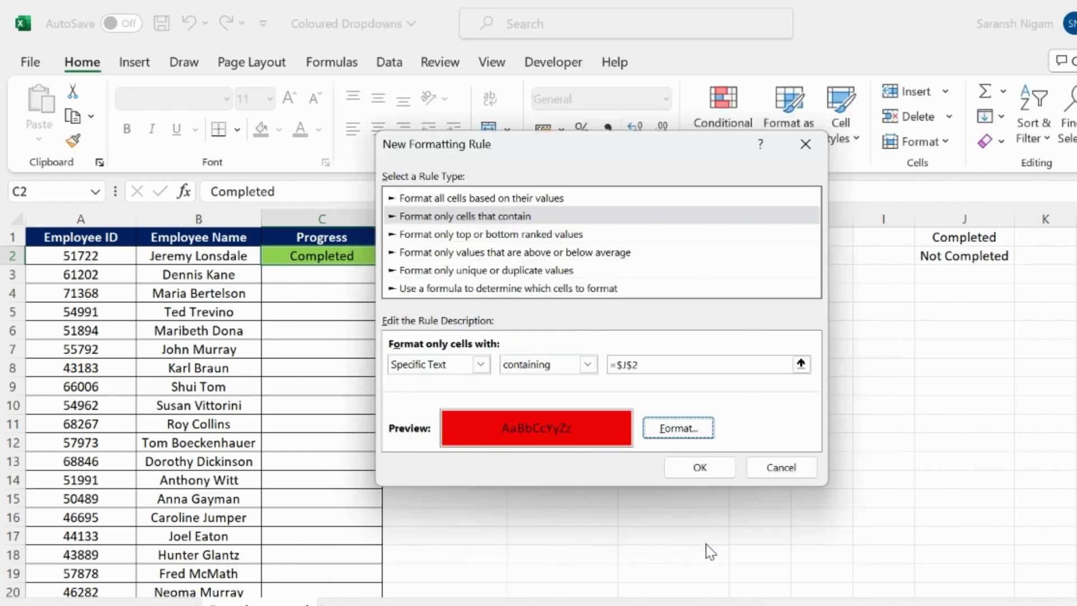
{"action": "left_click", "coordinate": [699, 467]}
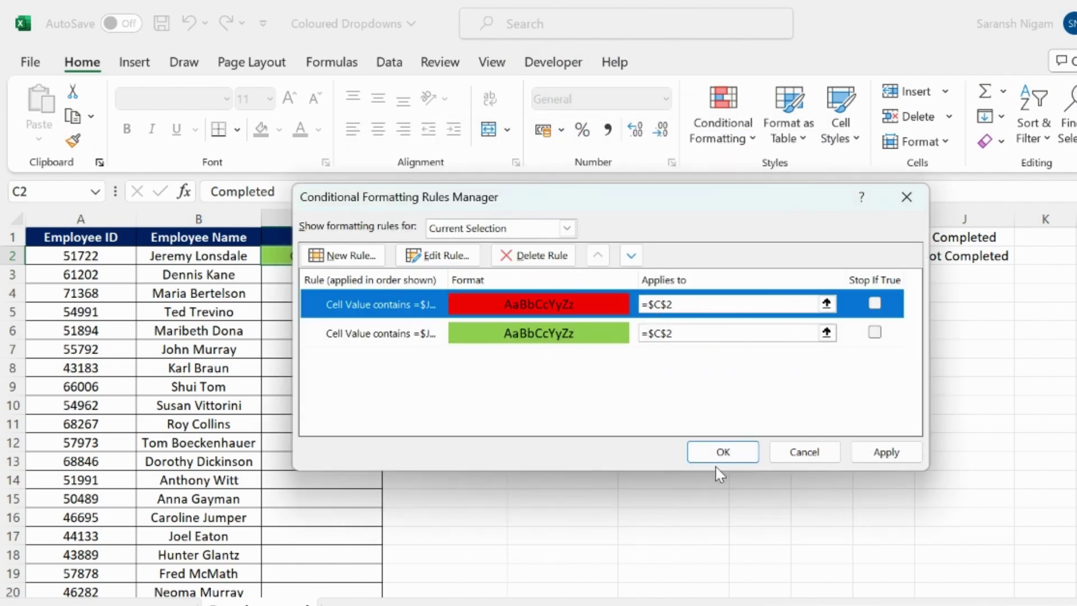
{"action": "left_click", "coordinate": [721, 452]}
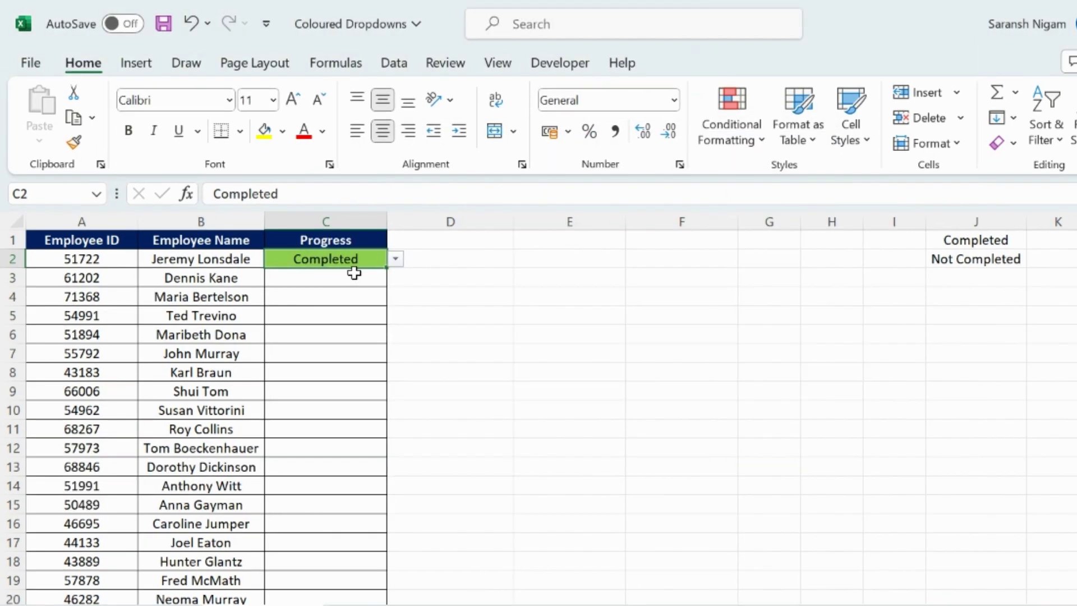
Step: Paste Special C2's validation and formats onto the Progress cells C2:C20
{"action": "key", "text": "Left"}
{"action": "key", "text": "ctrl+Down"}
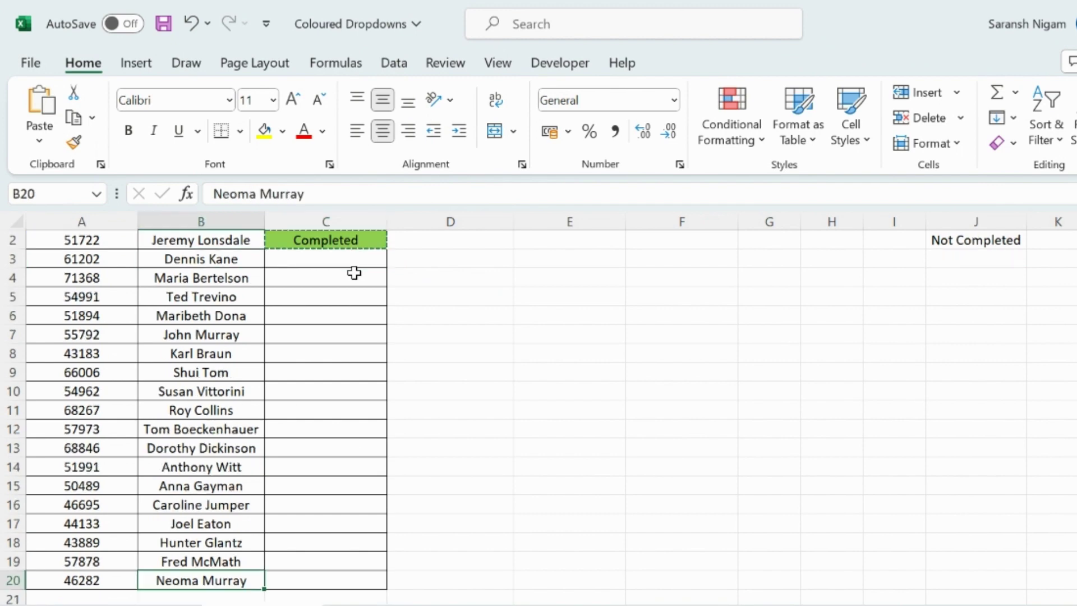
{"action": "key", "text": "Right"}
{"action": "key", "text": "ctrl+shift+Up"}
{"action": "key", "text": "ctrl+alt+v"}
{"action": "key", "text": "t"}
{"action": "key", "text": "Return"}
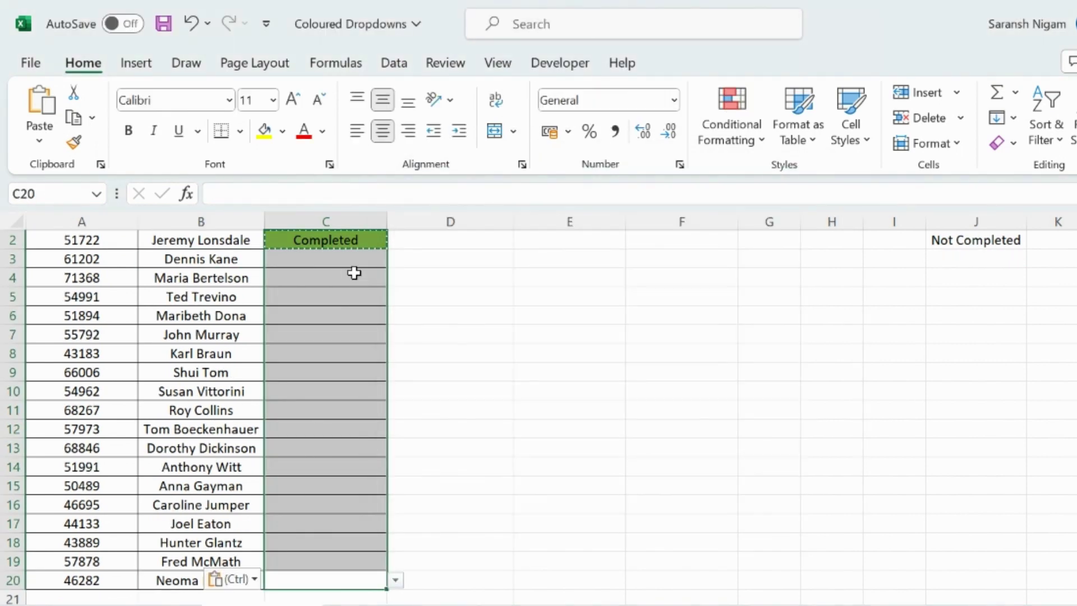
Step: Set C3 to Not Completed and C4 to Completed from their dropdowns
{"action": "left_click", "coordinate": [354, 273]}
{"action": "left_click", "coordinate": [395, 278]}
{"action": "left_click", "coordinate": [320, 306]}
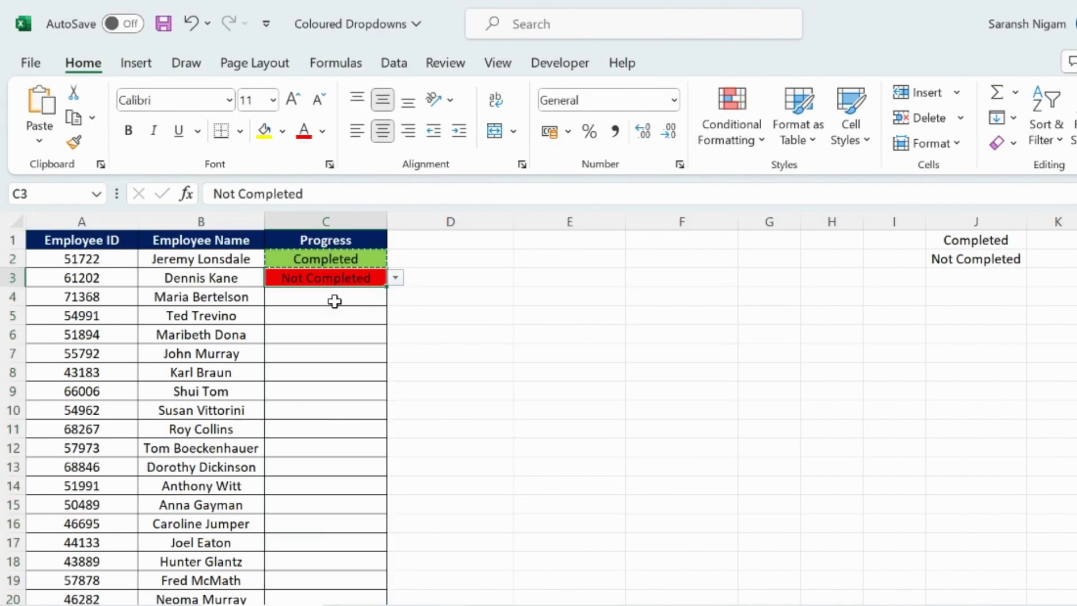
{"action": "left_click", "coordinate": [354, 298]}
{"action": "left_click", "coordinate": [394, 297]}
{"action": "left_click", "coordinate": [320, 312]}
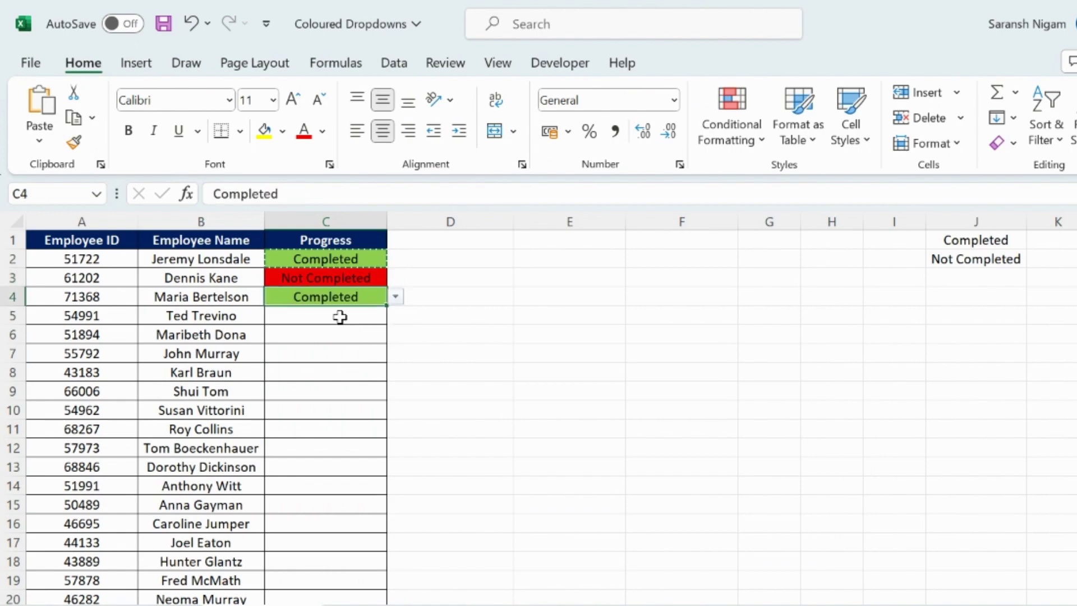